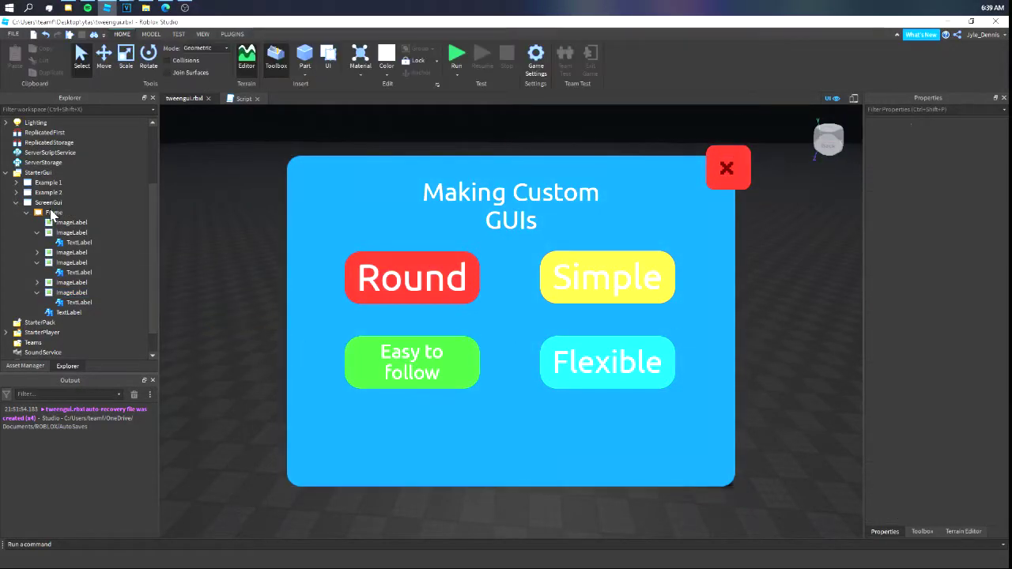
# Step: Set the frame's new image label to Slice scale type, with slice center 500, 500, 500, 500 and slice scale 0.05
pyautogui.click(54, 212)
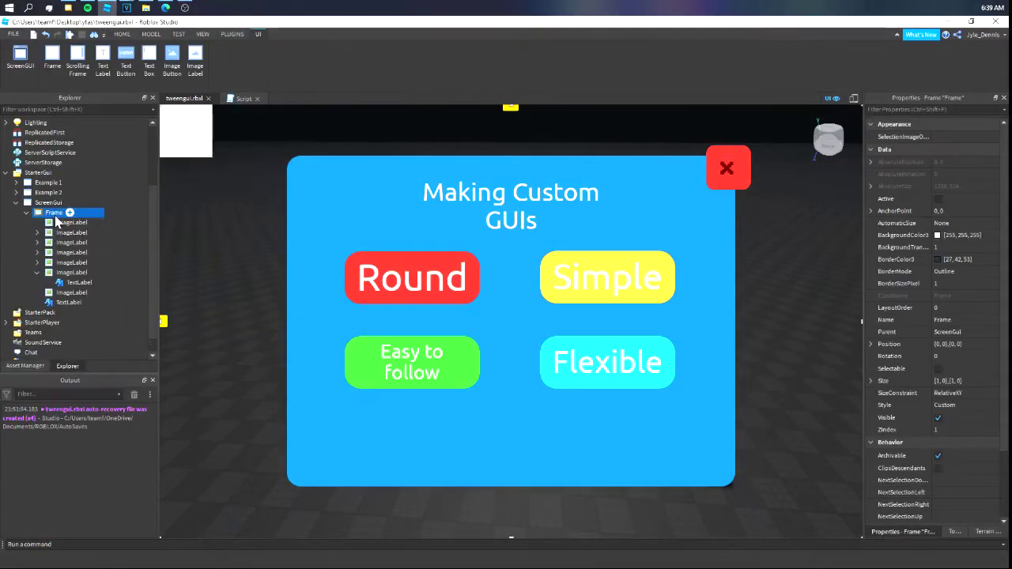
pyautogui.click(71, 293)
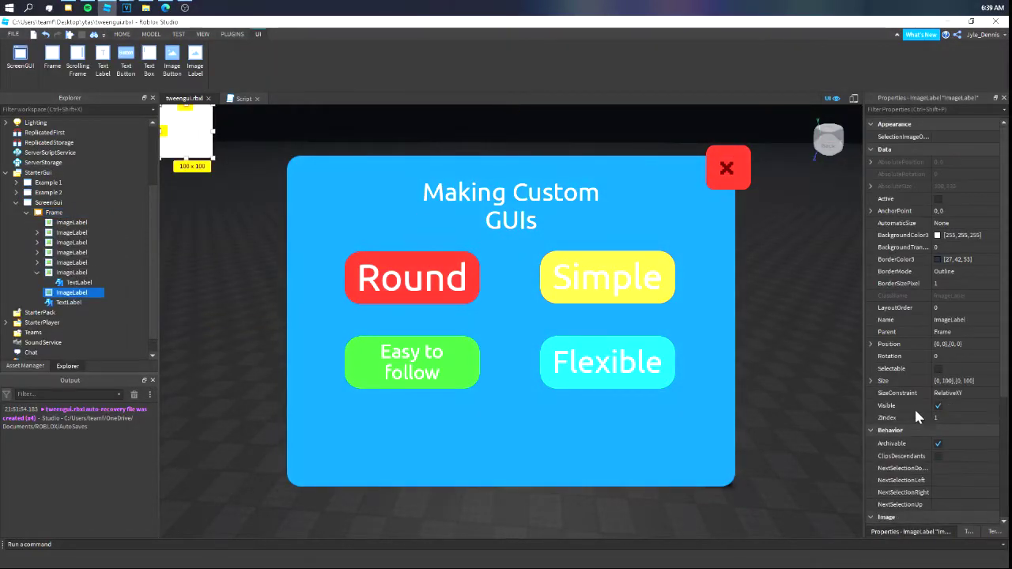
pyautogui.scroll(-5, 917, 407)
pyautogui.click(957, 434)
pyautogui.click(945, 456)
pyautogui.click(949, 446)
pyautogui.write('500, 500, 500, 500')
pyautogui.click(949, 458)
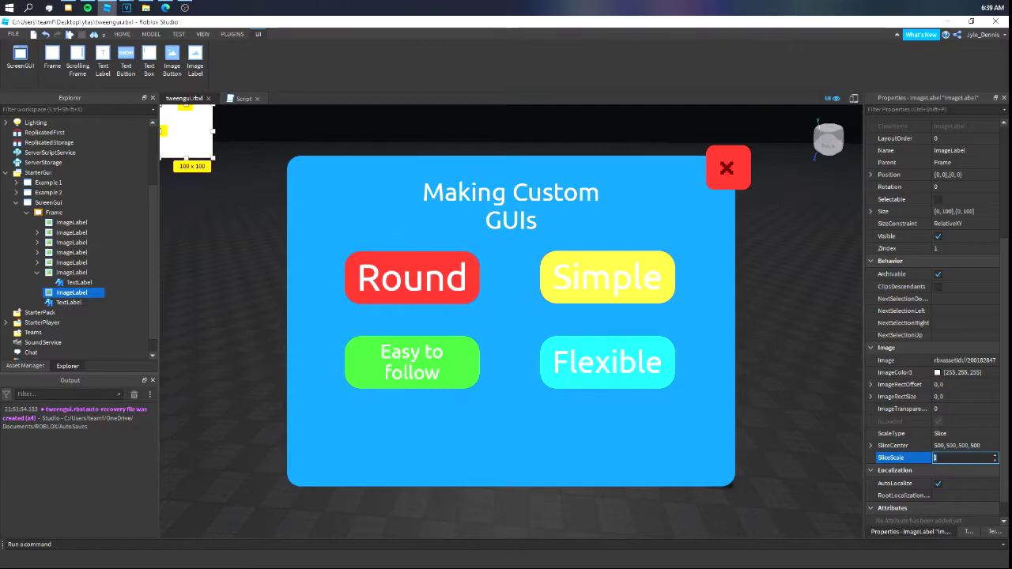
pyautogui.write('0.05')
# Step: Set the new image label's background transparency to 1 and its image color to black (0, 0, 0)
pyautogui.scroll(5, 938, 327)
pyautogui.click(949, 247)
pyautogui.write('1')
pyautogui.click(938, 421)
pyautogui.click(560, 246)
pyautogui.moveTo(559, 246); pyautogui.dragTo(604, 314)
pyautogui.moveTo(626, 276); pyautogui.dragTo(626, 310)
pyautogui.press('Return')
# Step: Position and stretch the black image label over the blue panel so it extends slightly past the panel's edges
pyautogui.moveTo(184, 125); pyautogui.dragTo(314, 177)
pyautogui.moveTo(343, 211); pyautogui.dragTo(735, 487)
pyautogui.moveTo(511, 155); pyautogui.dragTo(510, 151)
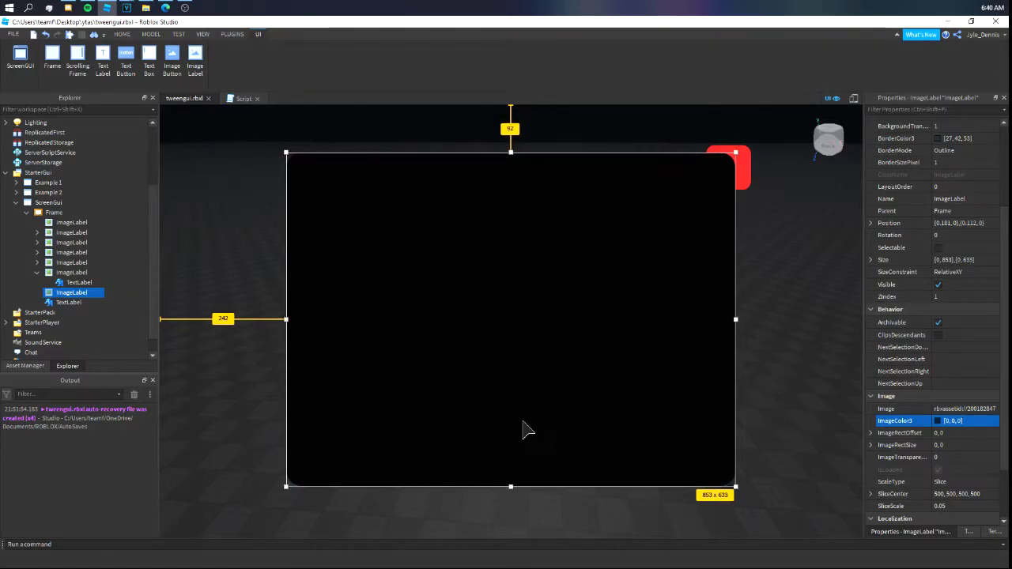
pyautogui.moveTo(511, 487); pyautogui.dragTo(511, 491)
pyautogui.moveTo(735, 322); pyautogui.dragTo(742, 322)
# Step: Move the frame's other image labels and text label back into Frame so they display in front of the black label
pyautogui.click(65, 222)
pyautogui.keyDown('shift'); pyautogui.click(65, 272); pyautogui.keyUp('shift')
pyautogui.keyDown('ctrl'); pyautogui.click(63, 302); pyautogui.keyUp('ctrl')
pyautogui.moveTo(62, 243); pyautogui.dragTo(53, 213)
pyautogui.click(71, 282)
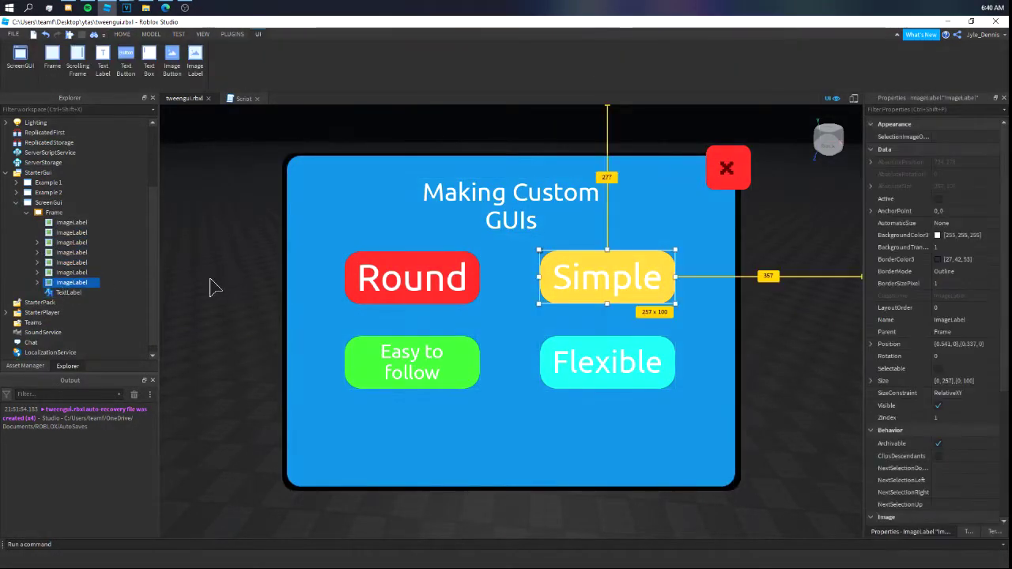
pyautogui.click(71, 272)
pyautogui.click(65, 223)
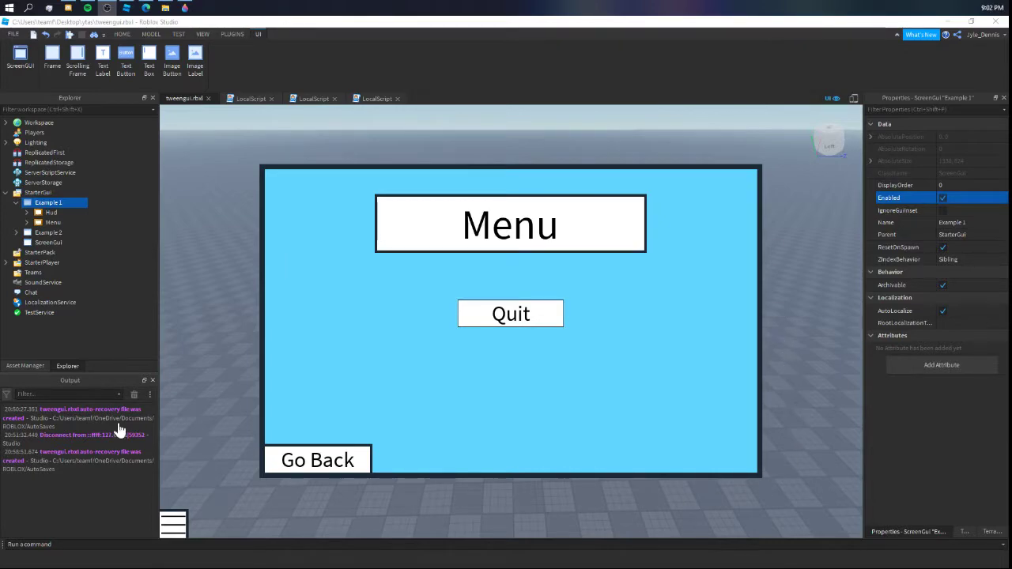
# Step: Disable the Example 1 GUI, then add an image label to ScreenGui and place it near the middle of the viewport
pyautogui.click(943, 199)
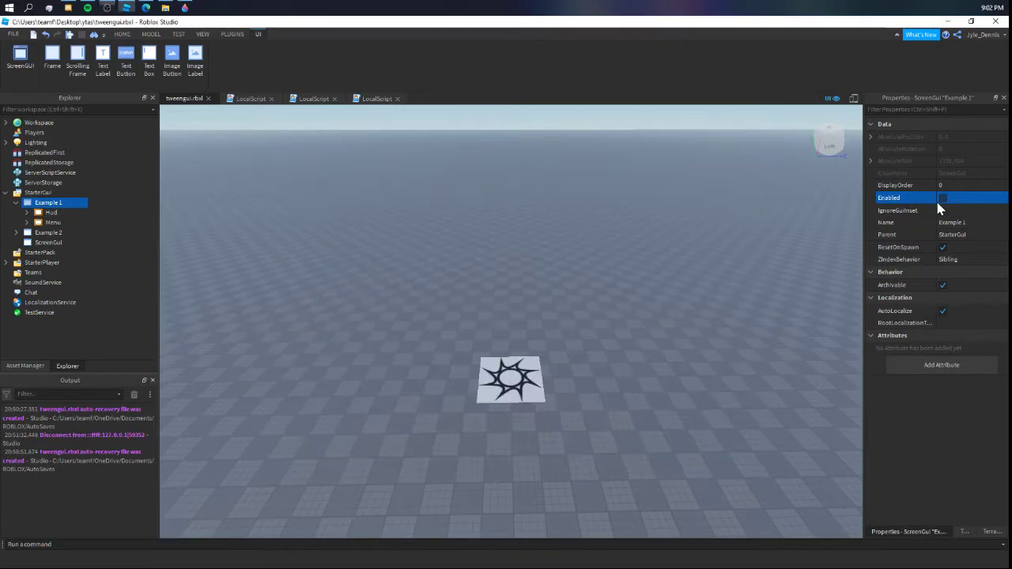
pyautogui.click(47, 242)
pyautogui.click(69, 242)
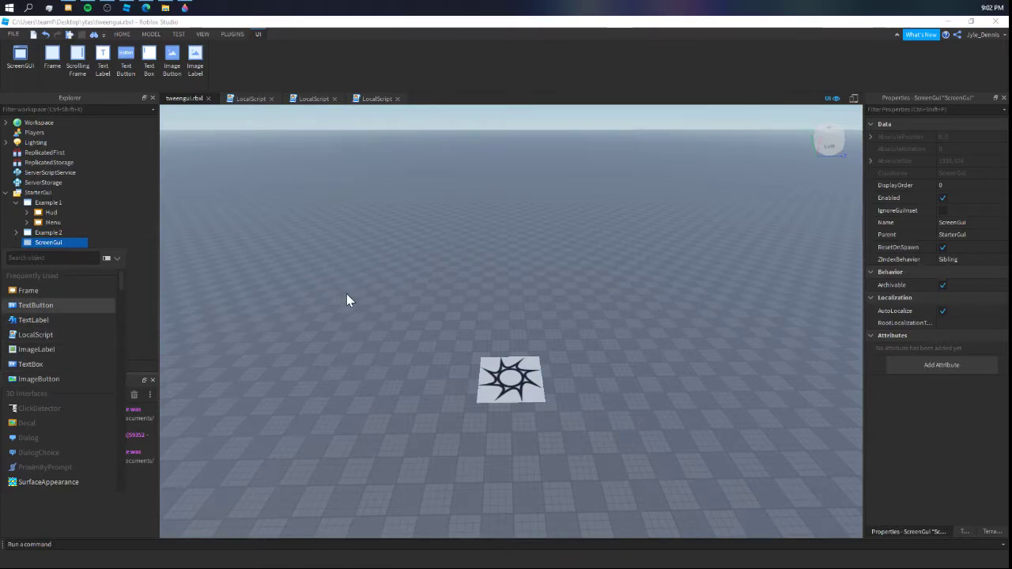
pyautogui.click(48, 351)
pyautogui.moveTo(183, 133); pyautogui.dragTo(509, 330)
# Step: Set the new image label's image to asset ID 200182847
pyautogui.scroll(-1, 938, 396)
pyautogui.scroll(-3, 939, 396)
pyautogui.click(941, 386)
pyautogui.write('200182847')
pyautogui.press('Return')
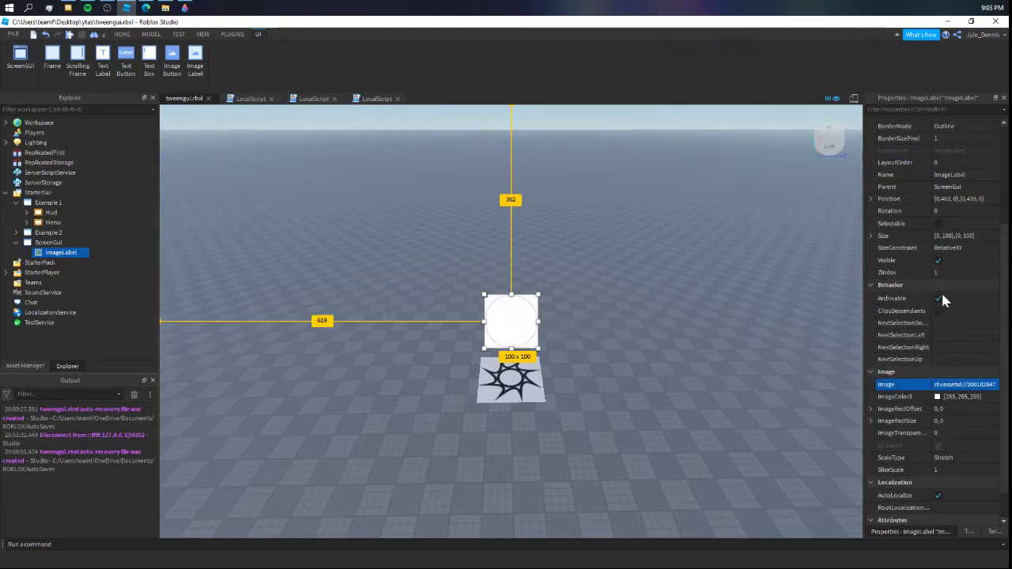
# Step: Set the image label's background transparency to 1 and deselect the label
pyautogui.scroll(5, 941, 292)
pyautogui.click(945, 247)
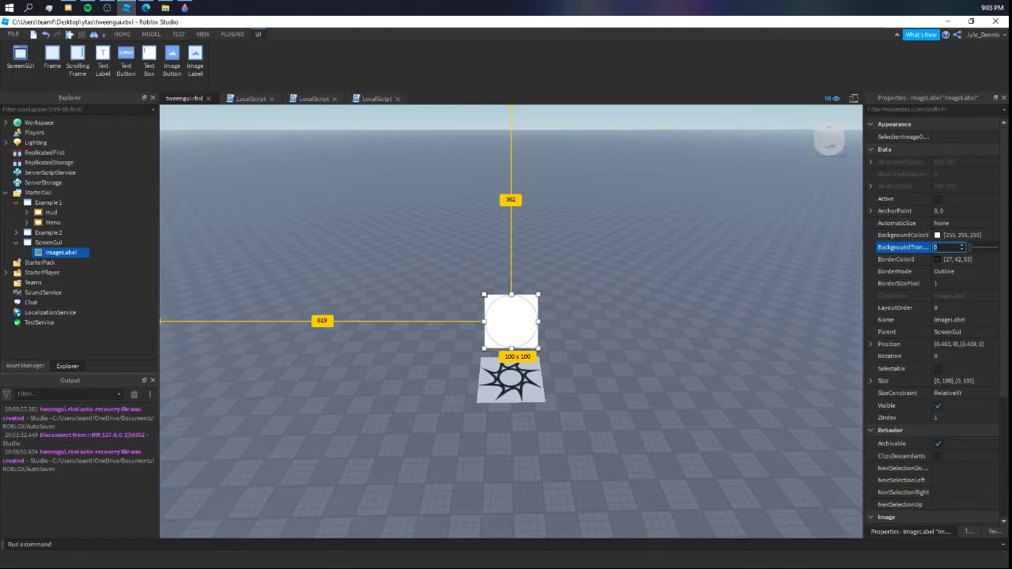
pyautogui.write('1')
pyautogui.press('Return')
pyautogui.click(637, 311)
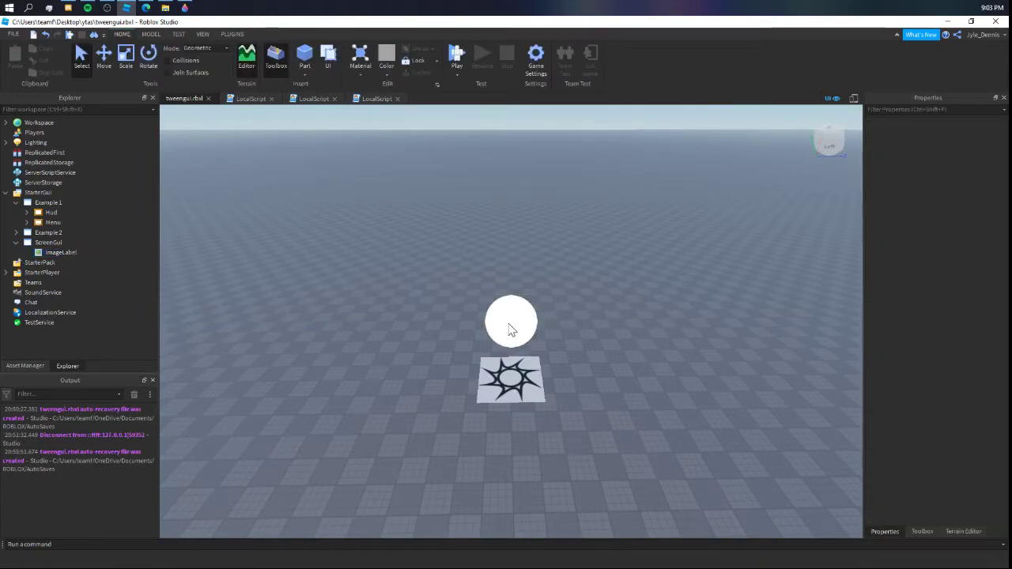
# Step: Narrow the circular image label to about 95 x 100 pixels
pyautogui.click(56, 252)
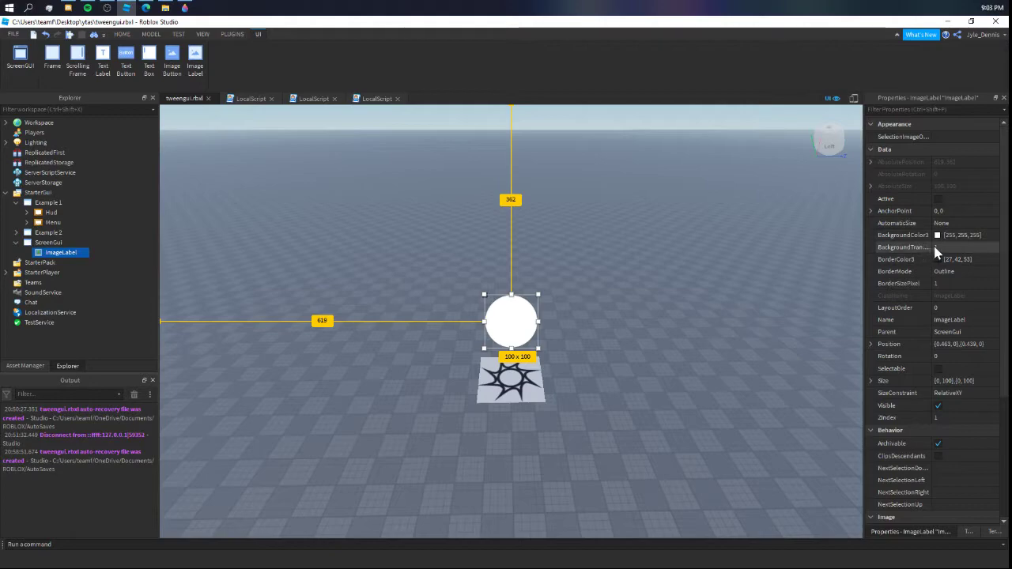
pyautogui.moveTo(519, 332)
pyautogui.mouseDown()
pyautogui.moveTo(536, 322)
pyautogui.moveTo(518, 319)
pyautogui.moveTo(526, 331)
pyautogui.moveTo(514, 331)
pyautogui.moveTo(524, 330)
pyautogui.moveTo(501, 321)
pyautogui.moveTo(515, 320)
pyautogui.mouseUp()
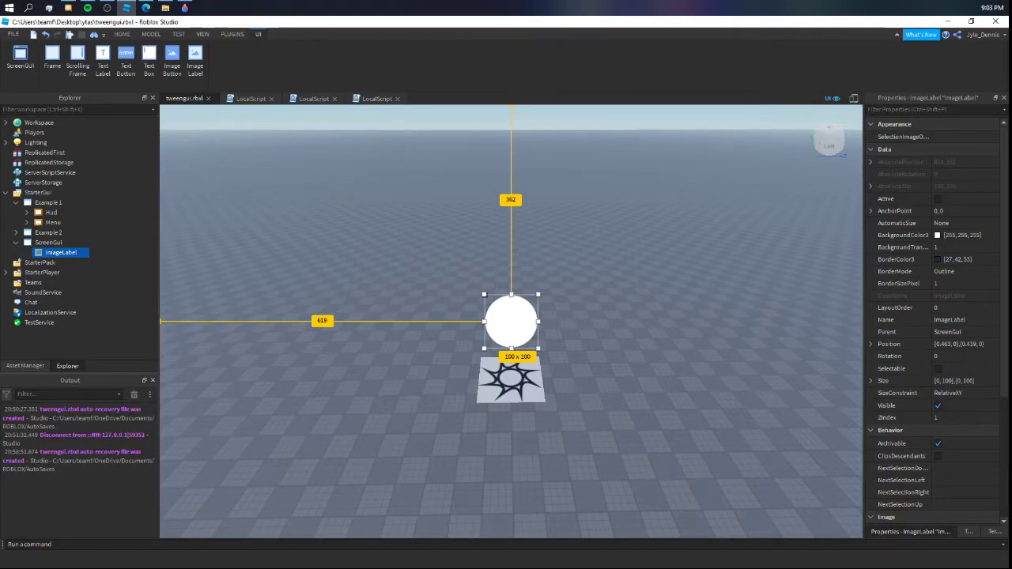
pyautogui.hotkey('alt', 'Tab')
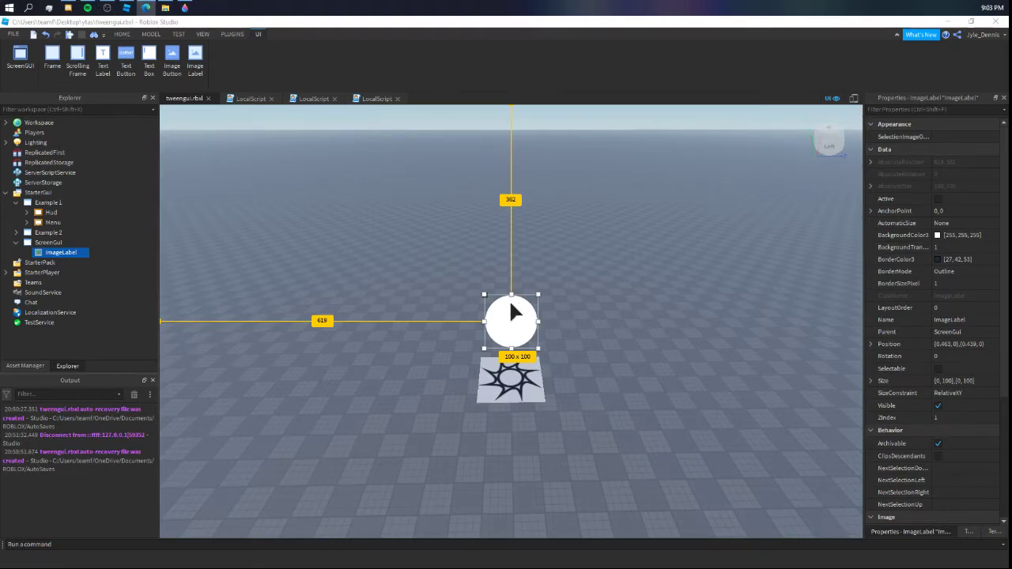
pyautogui.moveTo(495, 321); pyautogui.dragTo(537, 327)
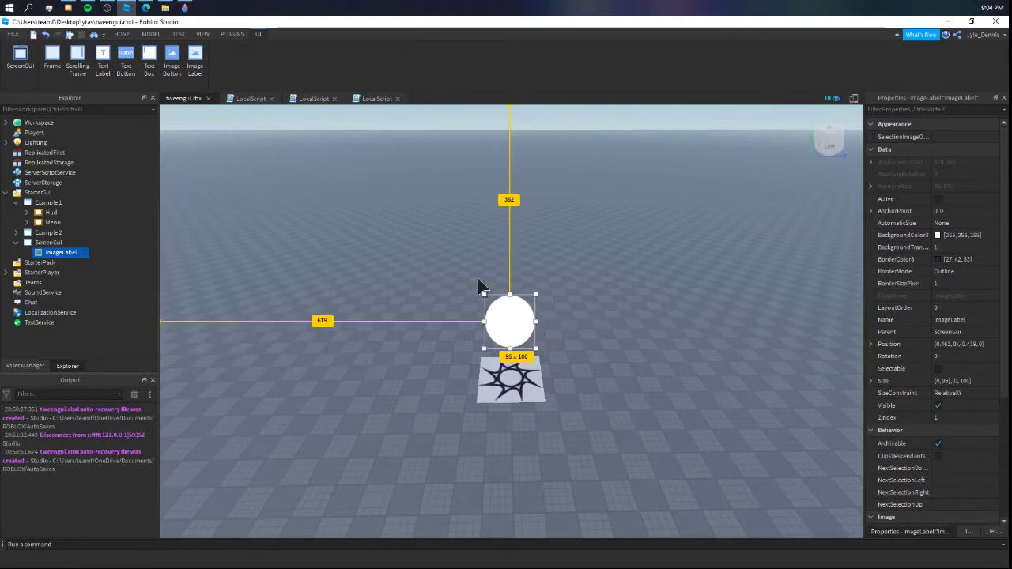
# Step: Switch to Paint 3D to examine the sketch of the quartered circle, and return to Roblox Studio
pyautogui.click(181, 7)
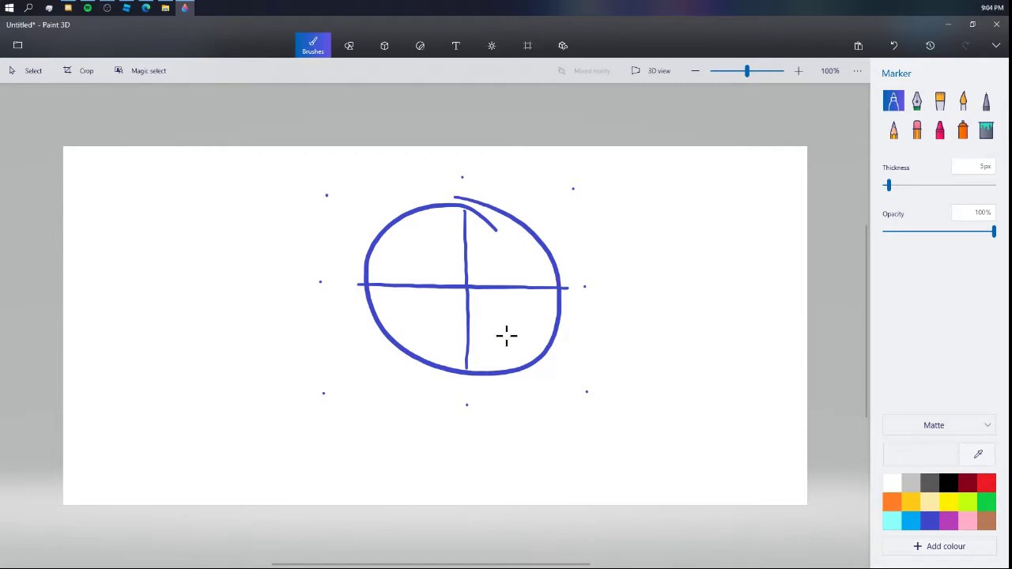
pyautogui.click(127, 8)
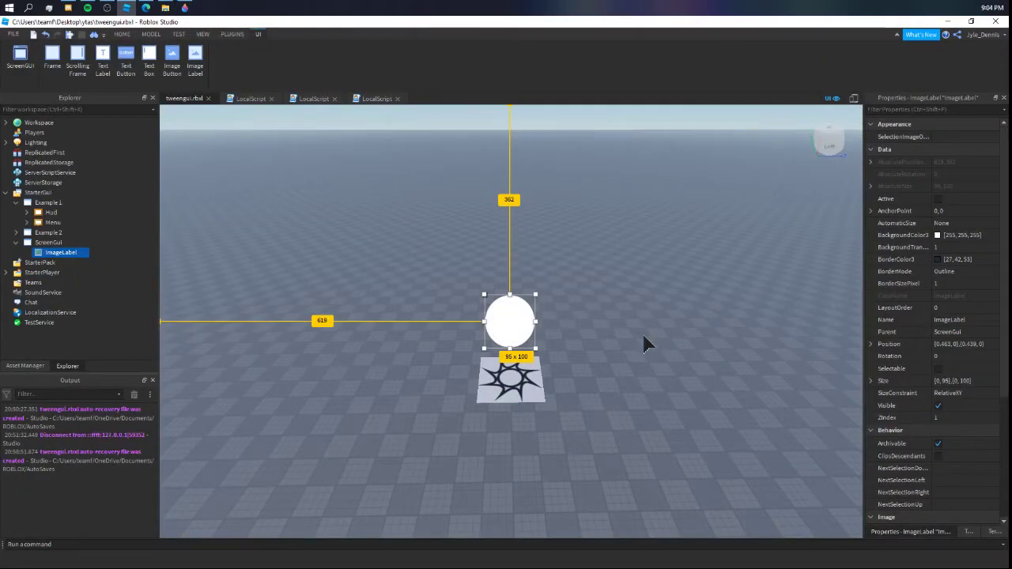
# Step: Change the circular image label's scale type to Slice
pyautogui.scroll(-5, 991, 263)
pyautogui.scroll(4, 984, 445)
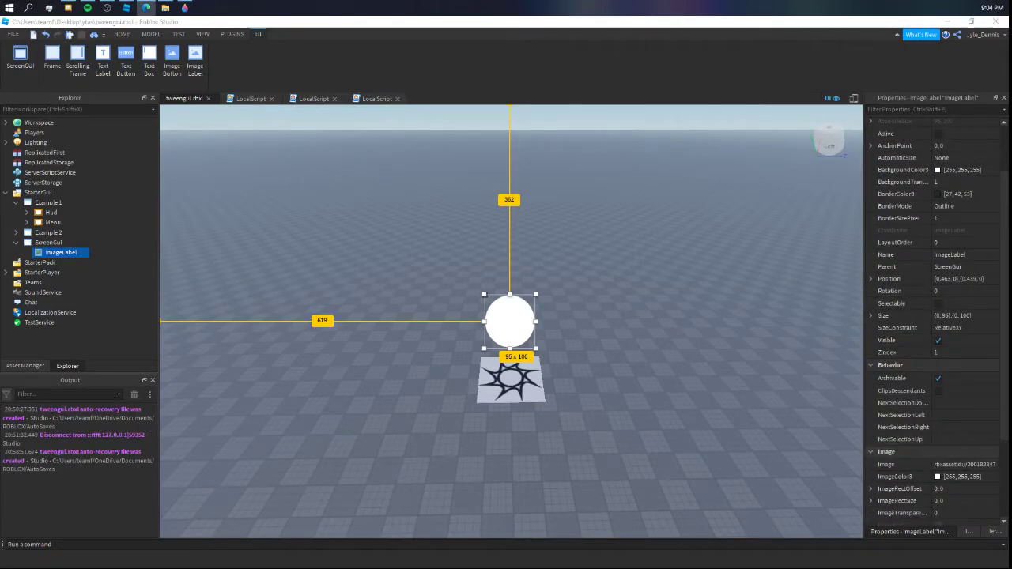
pyautogui.scroll(-3, 1002, 458)
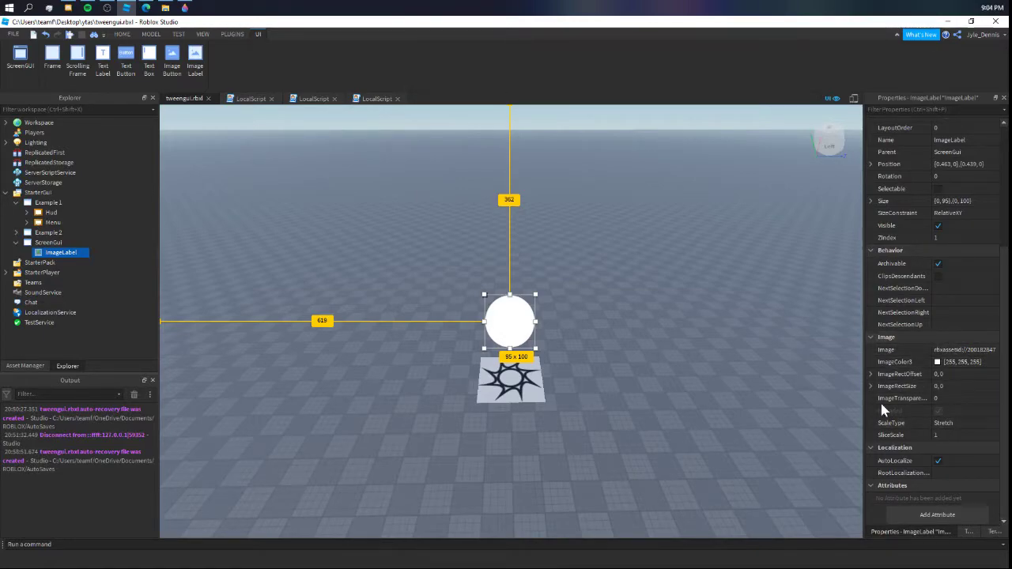
pyautogui.click(893, 423)
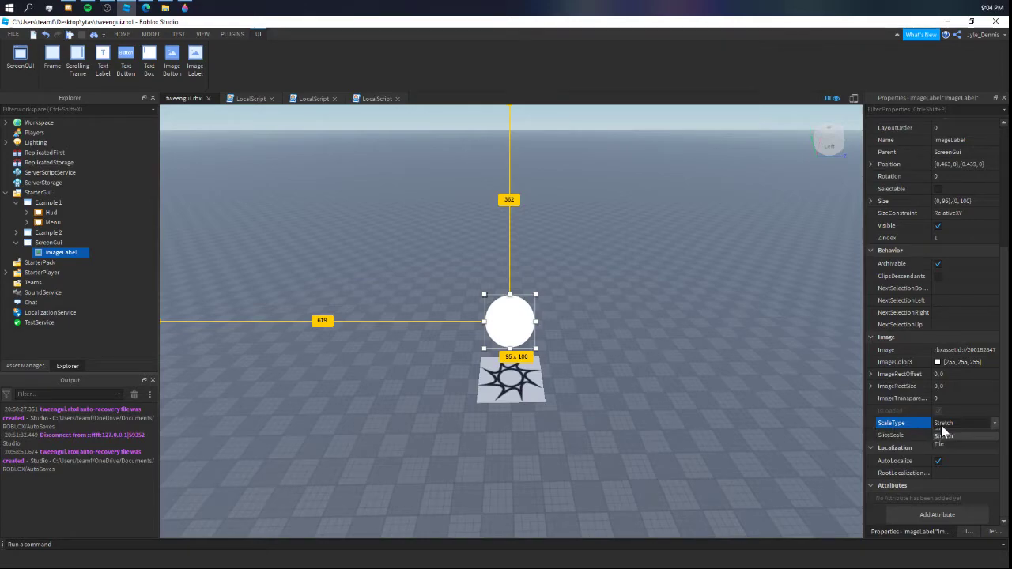
pyautogui.click(946, 450)
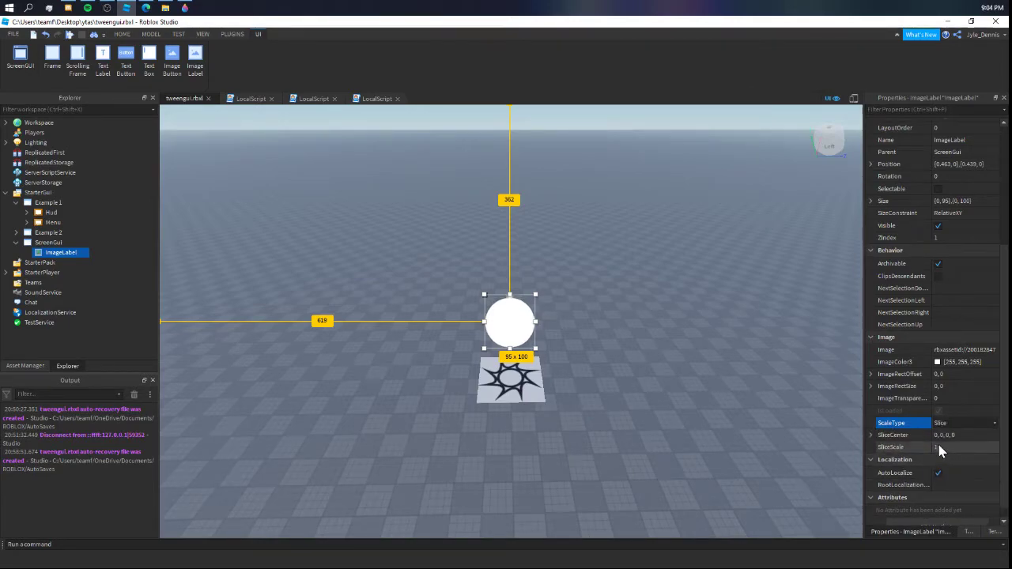
# Step: Nudge the circle slightly toward the viewport's center and set its slice center to 500, 500, 500, 500
pyautogui.click(874, 434)
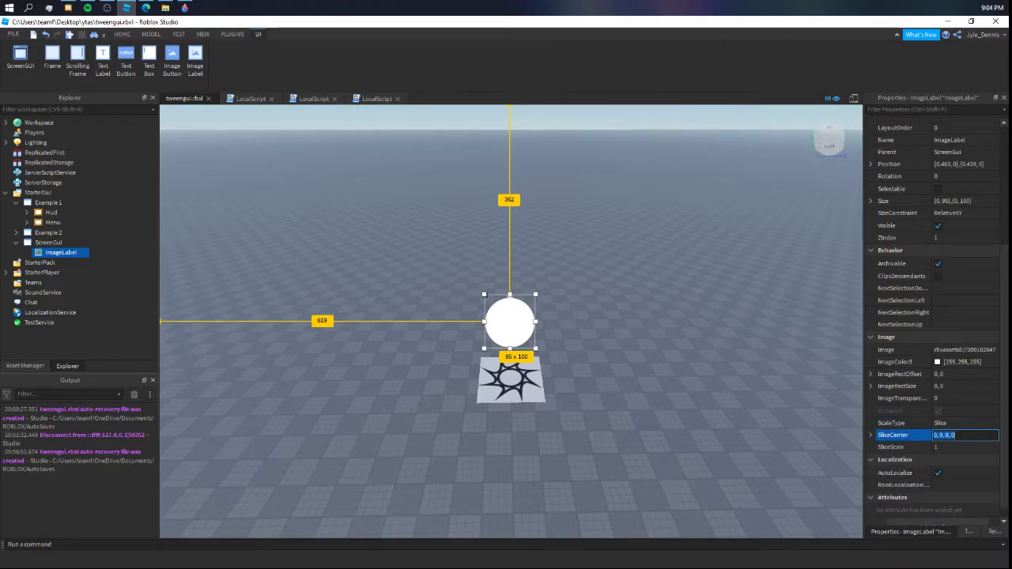
pyautogui.moveTo(511, 328); pyautogui.dragTo(512, 321)
pyautogui.click(953, 436)
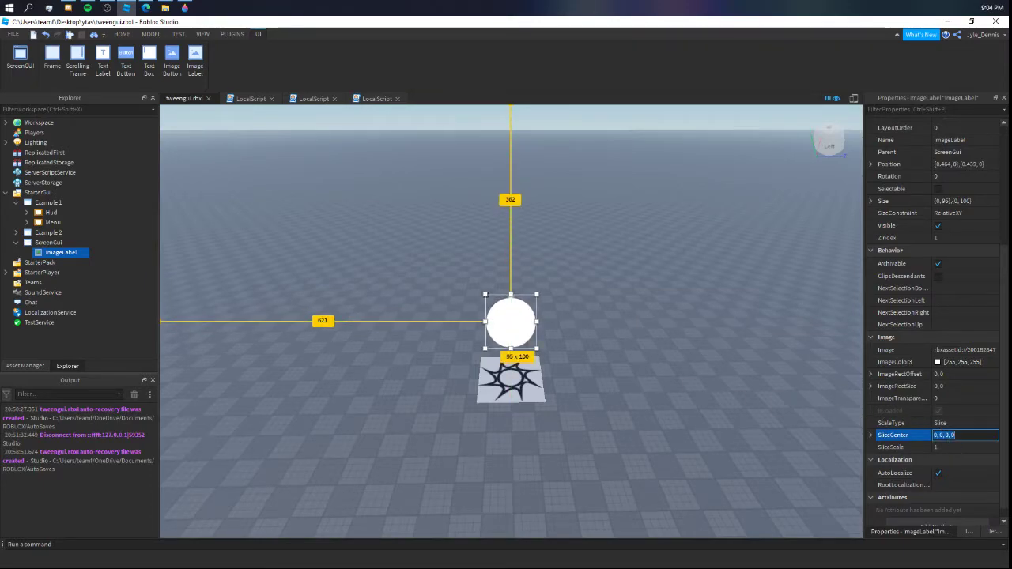
pyautogui.write('500,50')
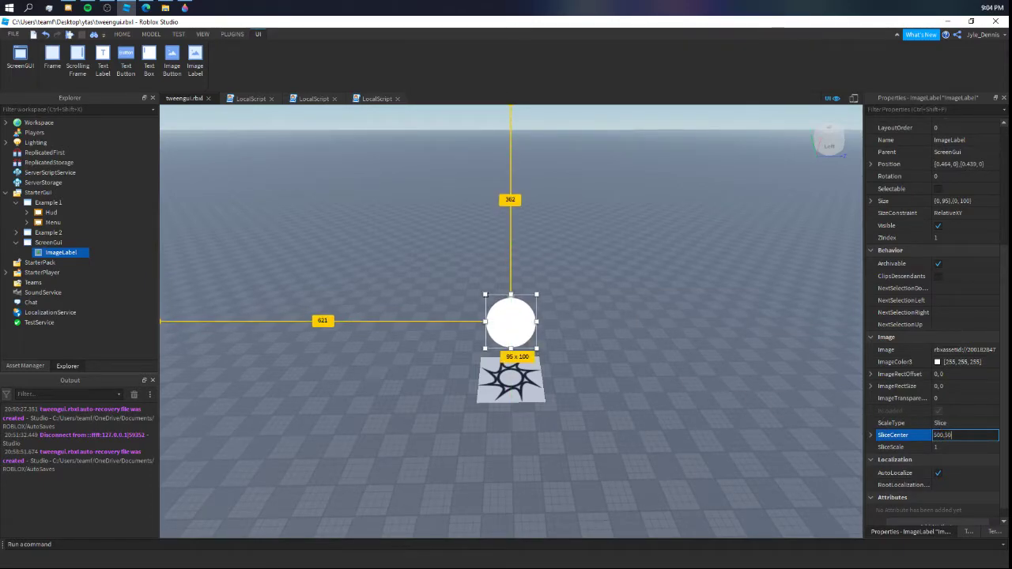
pyautogui.write('0,500,500')
pyautogui.press('Return')
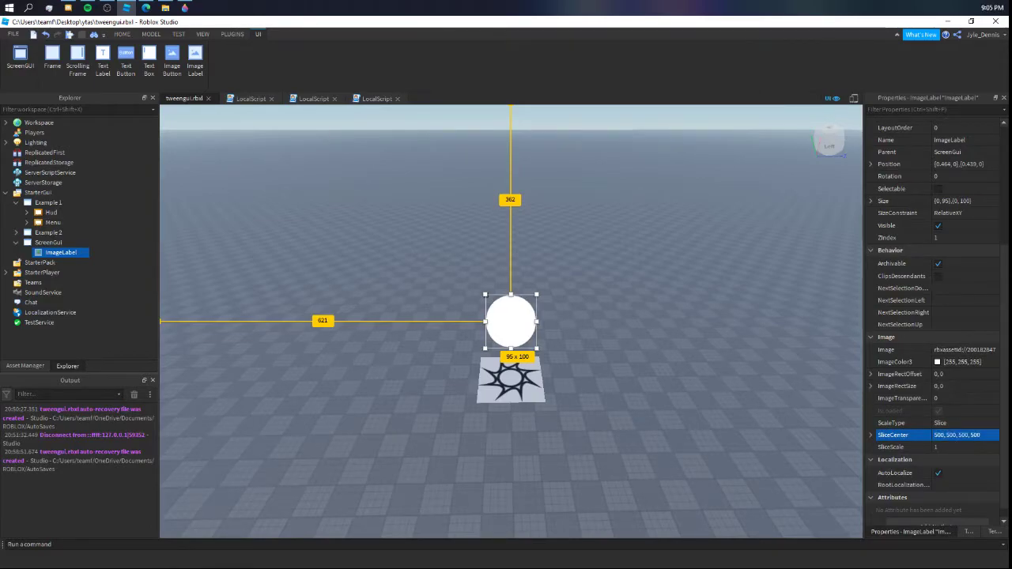
# Step: Glance at the circle sketch in Paint 3D, then set the image label's size to {0, 100},{0, 100} in Roblox Studio
pyautogui.hotkey('alt', 'Tab')
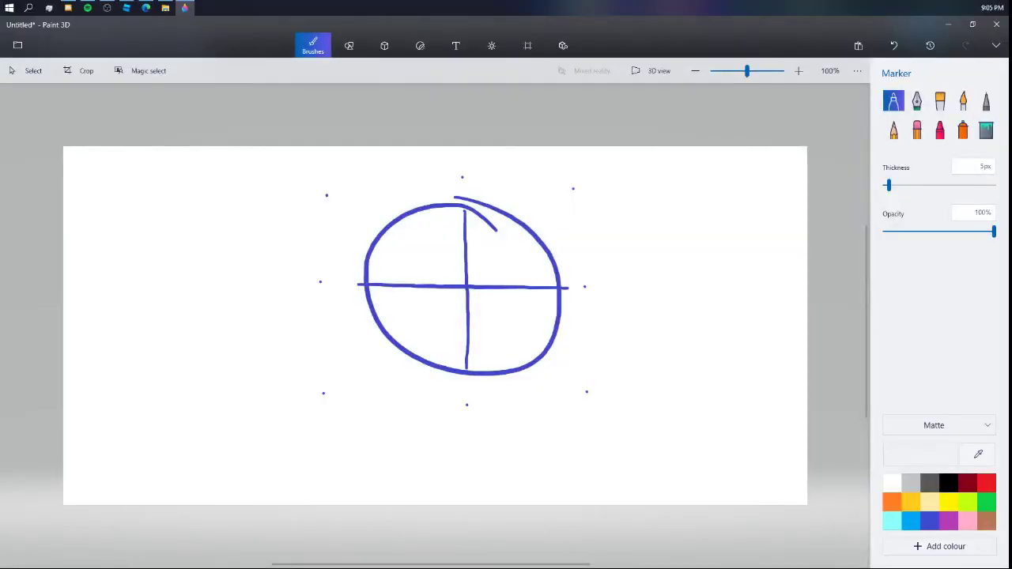
pyautogui.hotkey('alt', 'Tab')
pyautogui.click(960, 201)
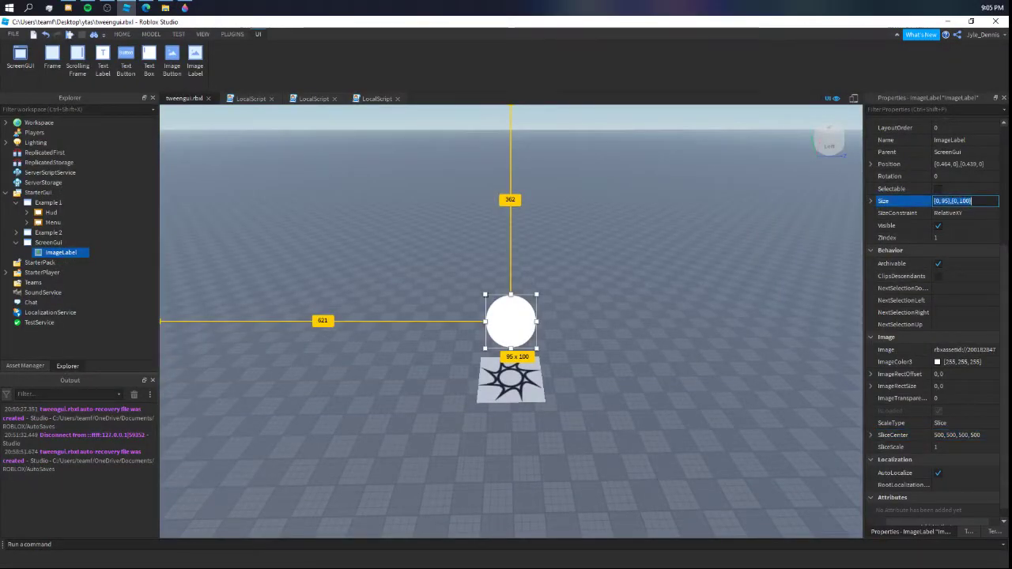
pyautogui.write('0')
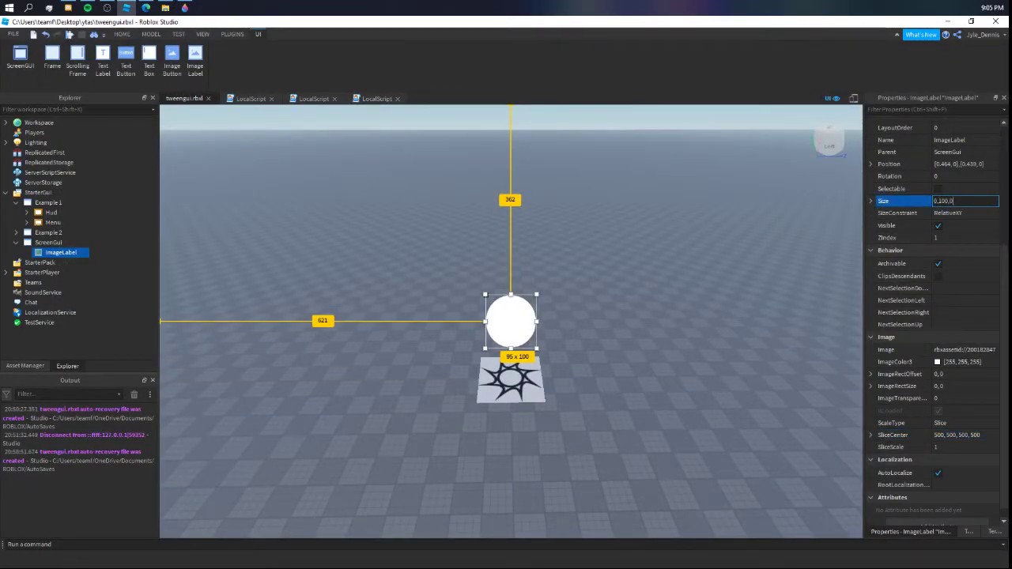
pyautogui.write(', 100},{0, 100')
pyautogui.press('Return')
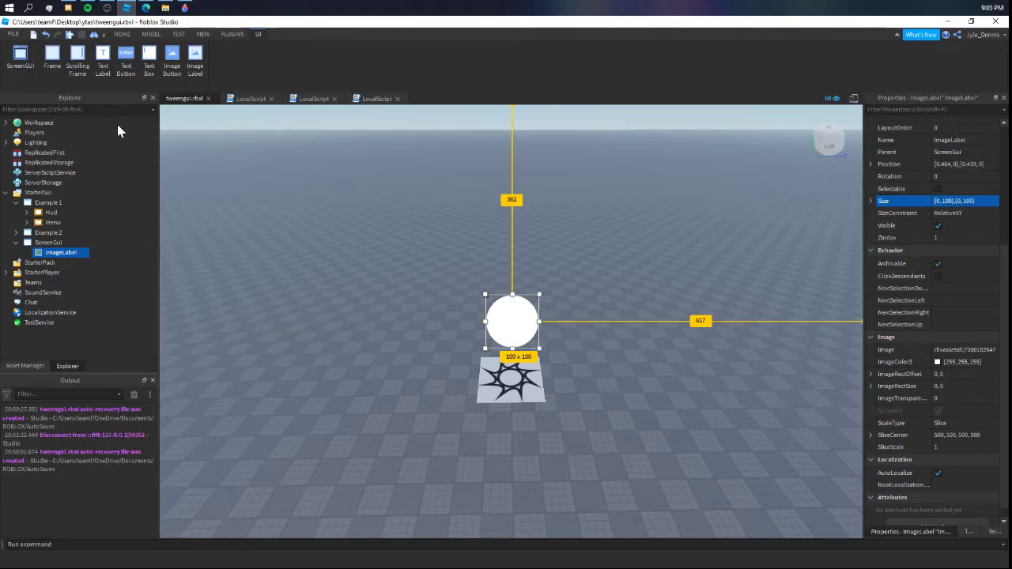
# Step: Check and minimize the Paint 3D sketch, then widen the image label into a centered pill of about 505 x 100 pixels
pyautogui.click(184, 7)
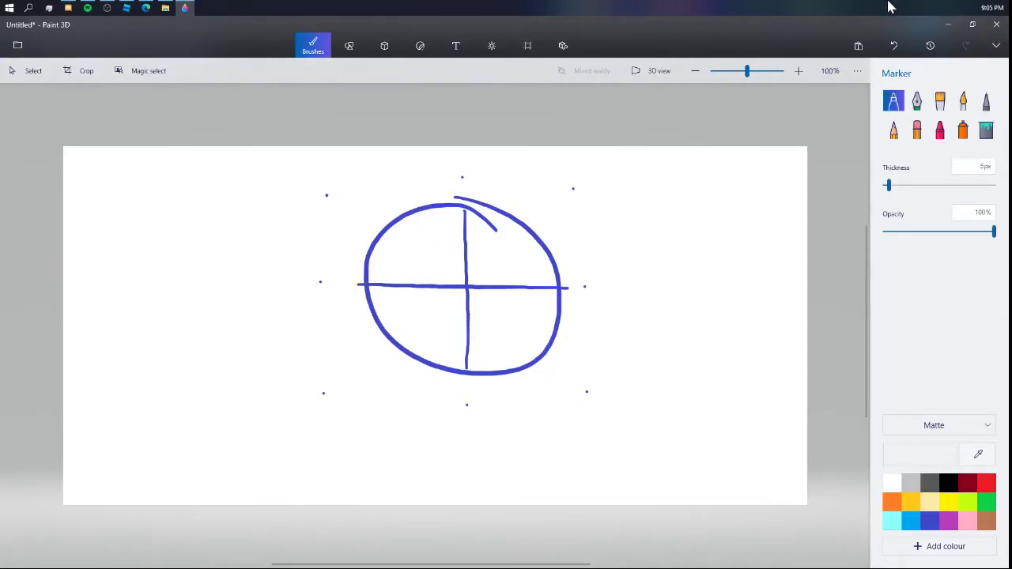
pyautogui.click(948, 25)
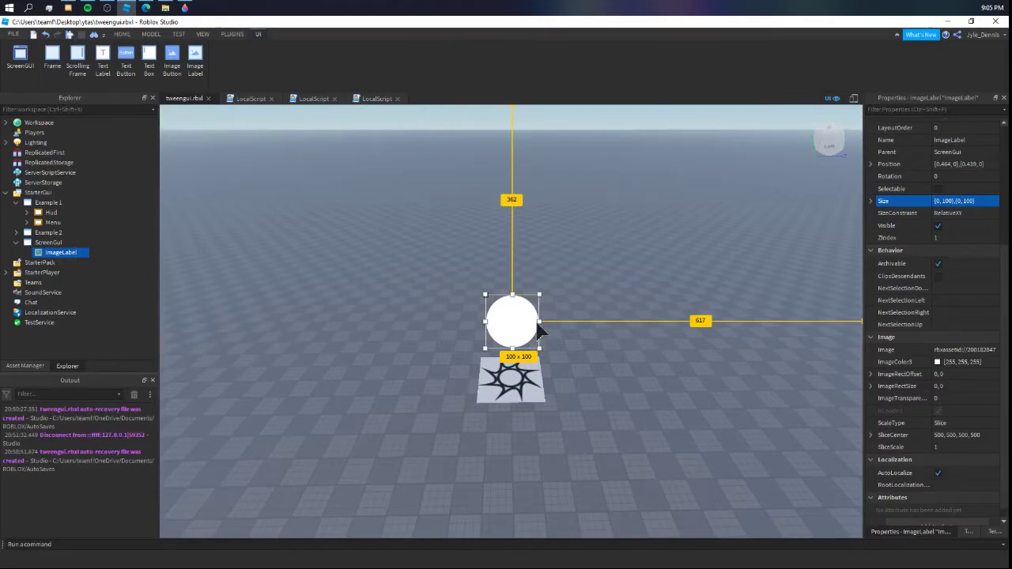
pyautogui.moveTo(537, 322); pyautogui.dragTo(537, 322)
pyautogui.moveTo(537, 322)
pyautogui.mouseDown()
pyautogui.moveTo(795, 322)
pyautogui.moveTo(614, 320)
pyautogui.moveTo(769, 314)
pyautogui.moveTo(537, 308)
pyautogui.moveTo(558, 314)
pyautogui.moveTo(555, 323)
pyautogui.mouseUp()
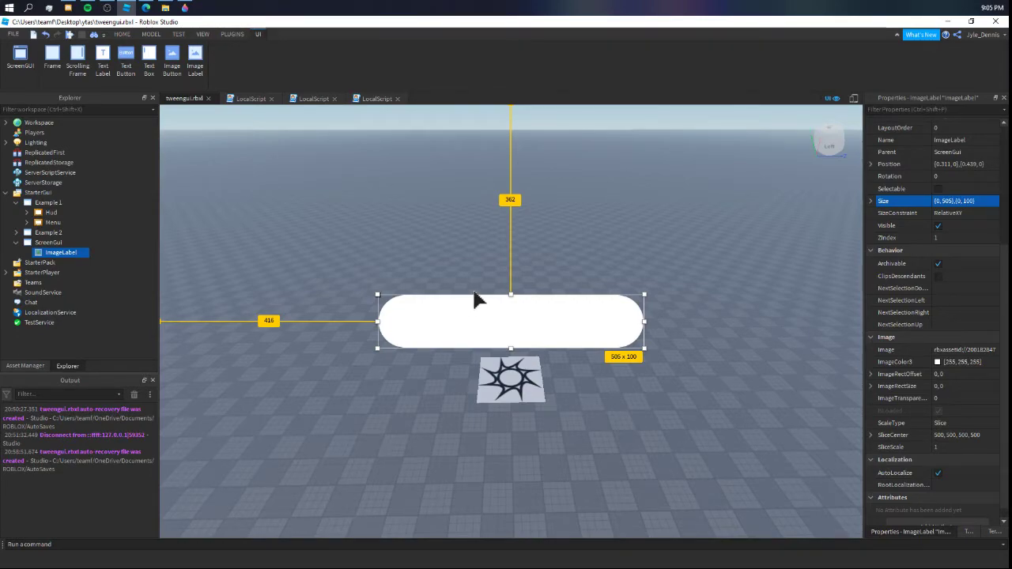
pyautogui.click(553, 248)
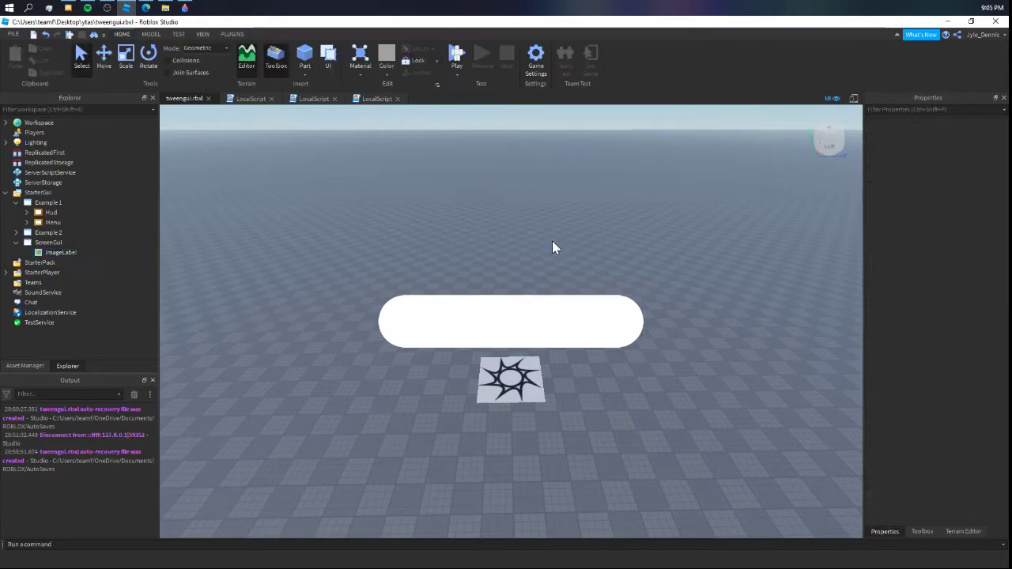
# Step: Try to change the pill-shaped image label's background color
pyautogui.click(71, 251)
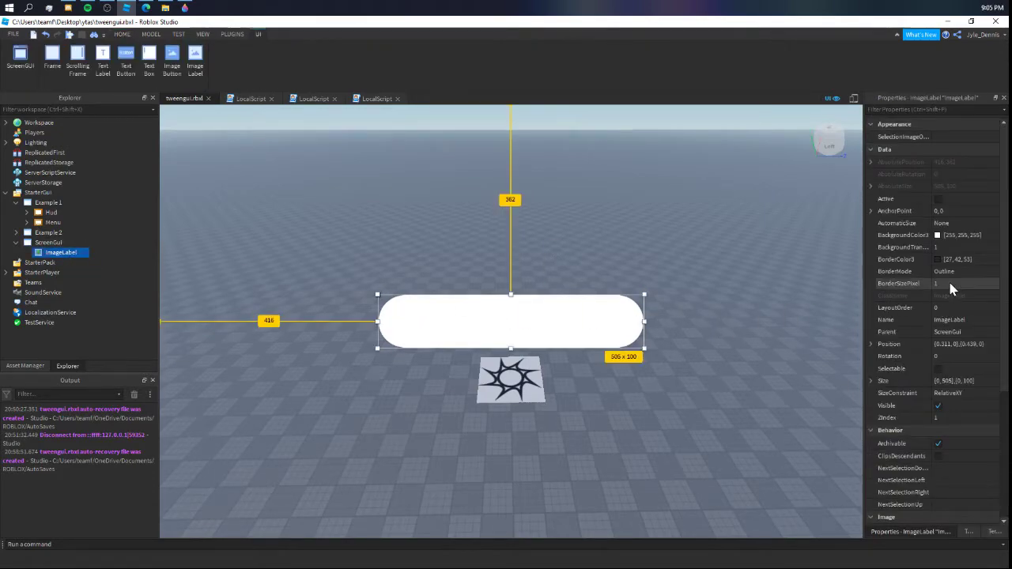
pyautogui.click(938, 237)
pyautogui.moveTo(540, 255); pyautogui.dragTo(356, 197)
pyautogui.moveTo(405, 228); pyautogui.dragTo(436, 219)
pyautogui.click(455, 400)
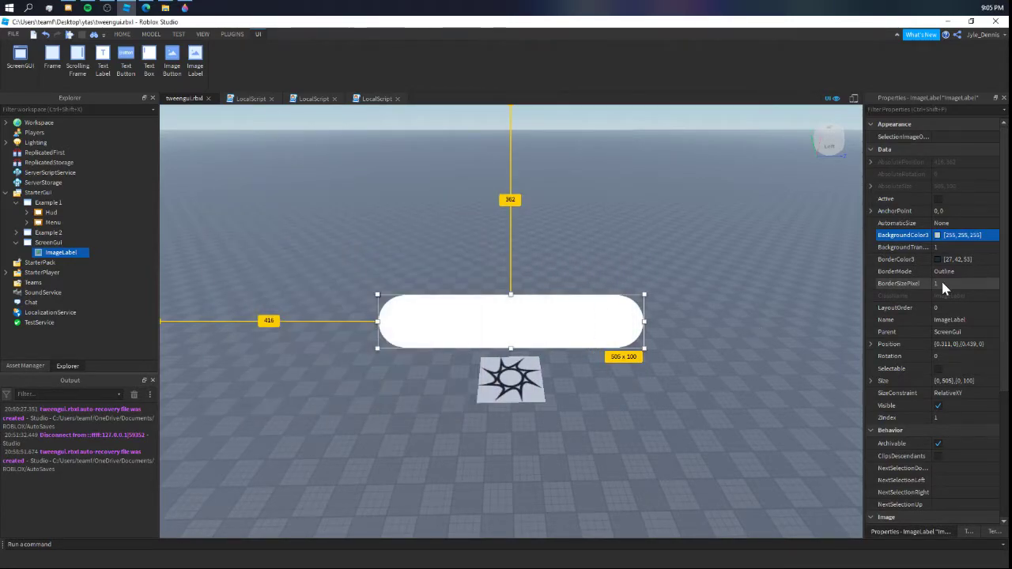
# Step: Set the pill-shaped image label's image color to light blue, [56, 186, 255]
pyautogui.scroll(-5, 940, 277)
pyautogui.click(944, 374)
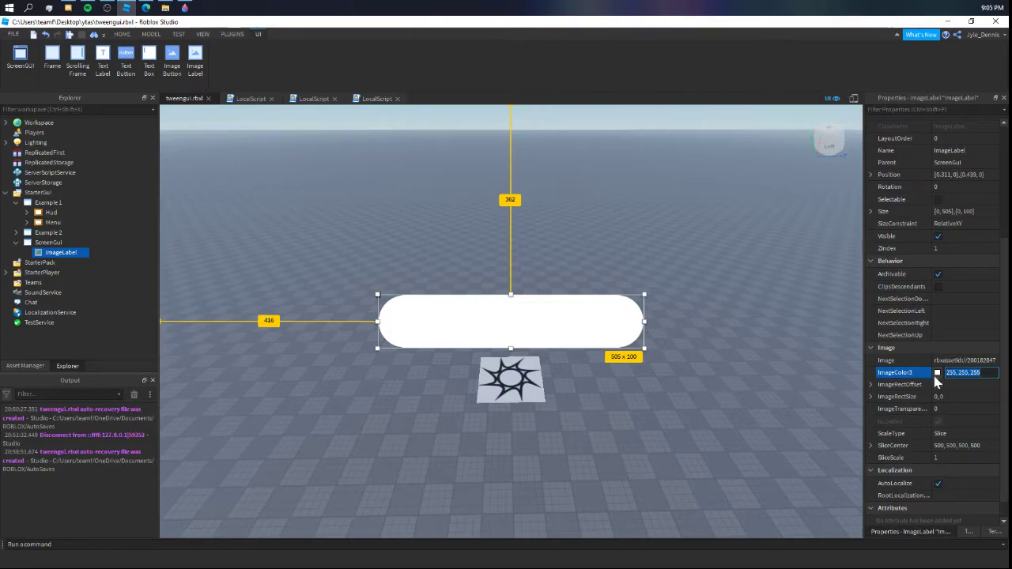
pyautogui.click(937, 372)
pyautogui.click(564, 232)
pyautogui.moveTo(533, 192); pyautogui.dragTo(353, 197)
pyautogui.moveTo(407, 245); pyautogui.dragTo(369, 235)
pyautogui.click(394, 398)
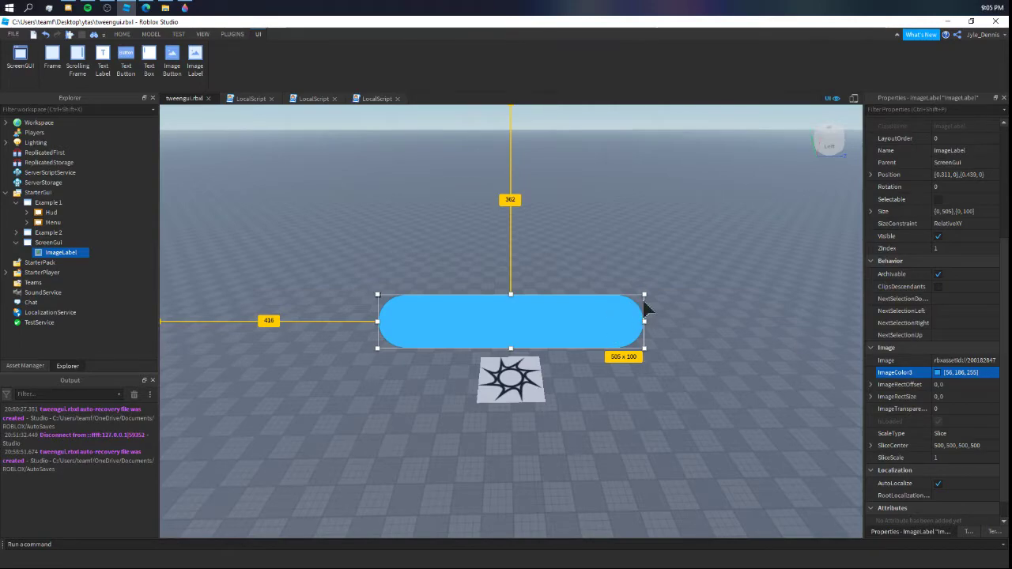
# Step: Set the image label's slice scale to 0.05 and deselect it to view the rounded corners
pyautogui.click(945, 458)
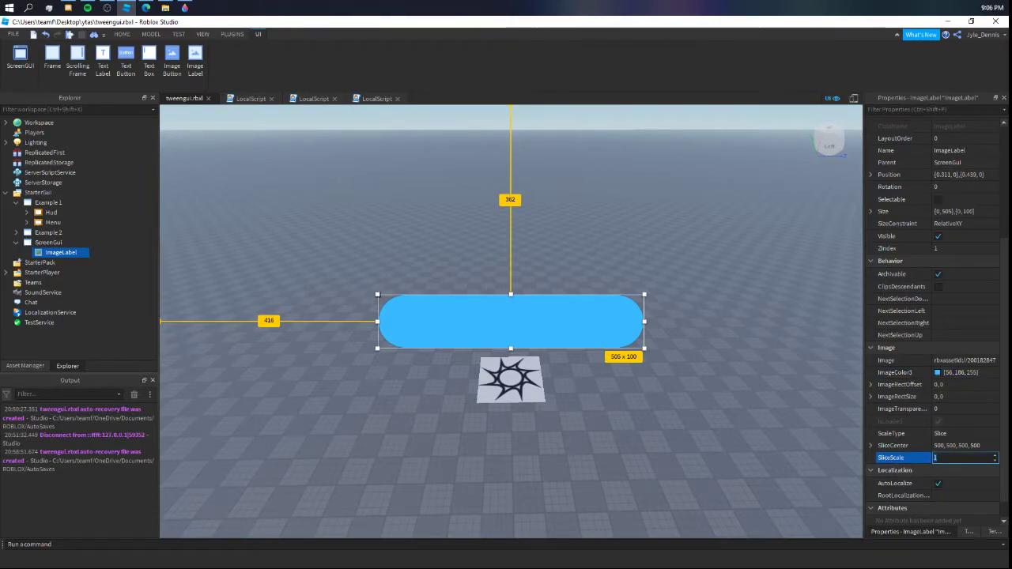
pyautogui.hotkey('alt', 'Tab')
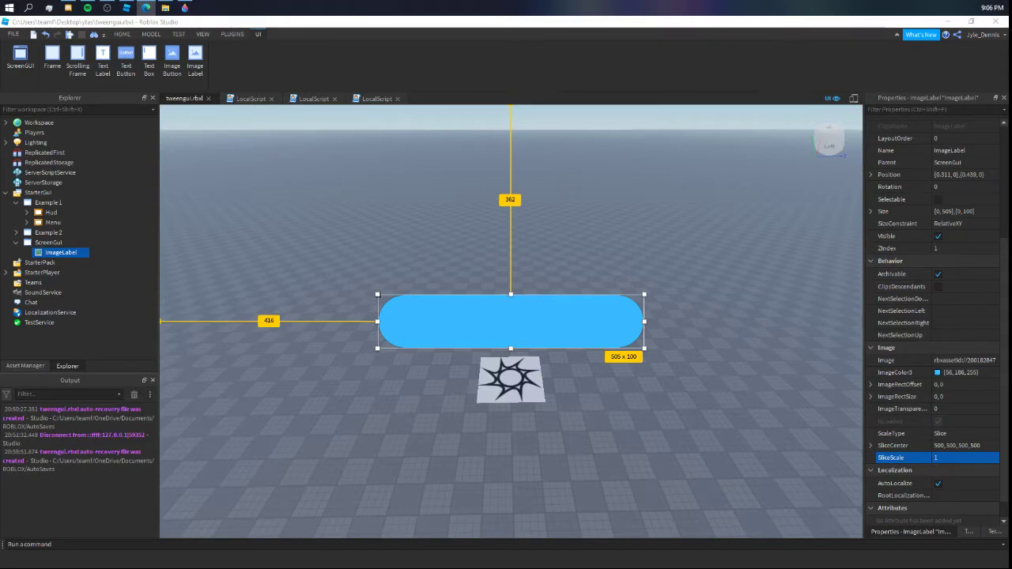
pyautogui.click(945, 458)
pyautogui.write('0.05')
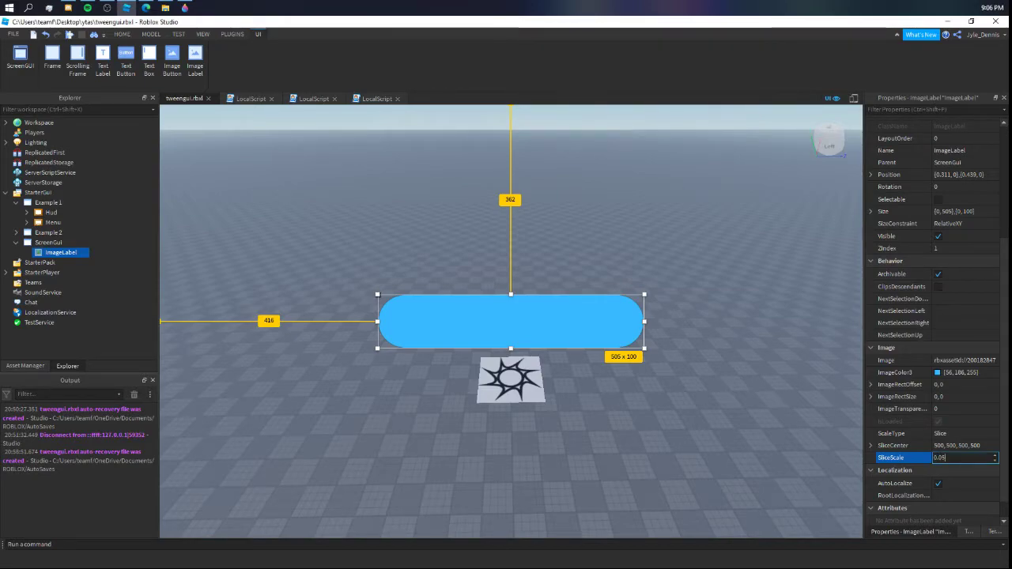
pyautogui.press('Return')
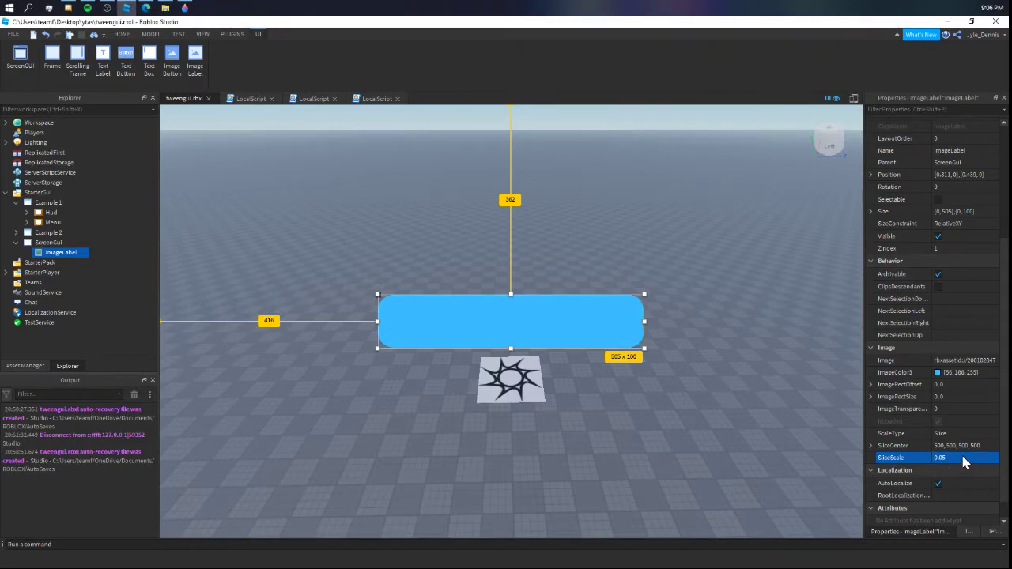
pyautogui.click(649, 314)
pyautogui.click(649, 313)
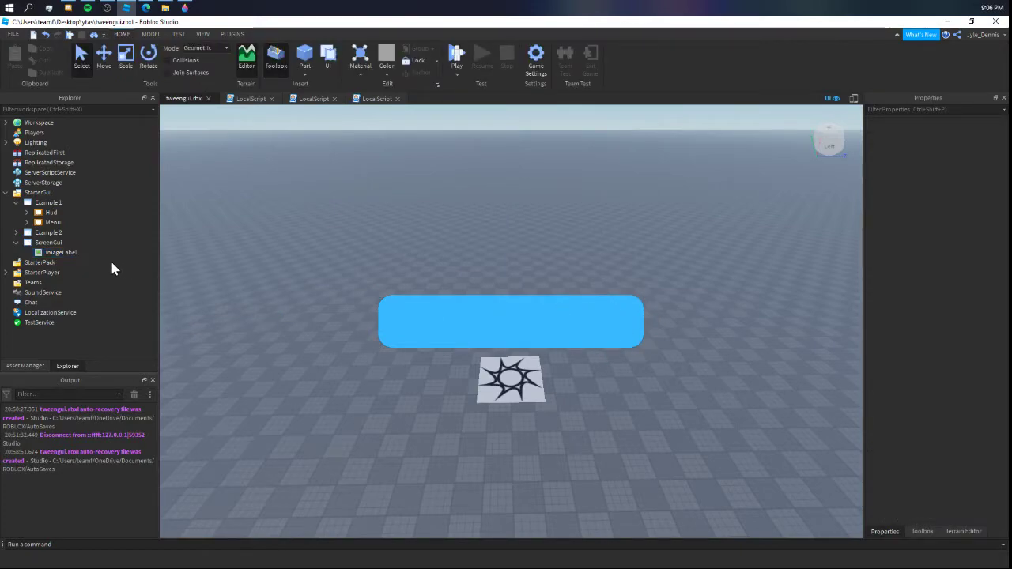
# Step: Reselect the image label and try slice scale values of 0 and 0.1
pyautogui.click(64, 253)
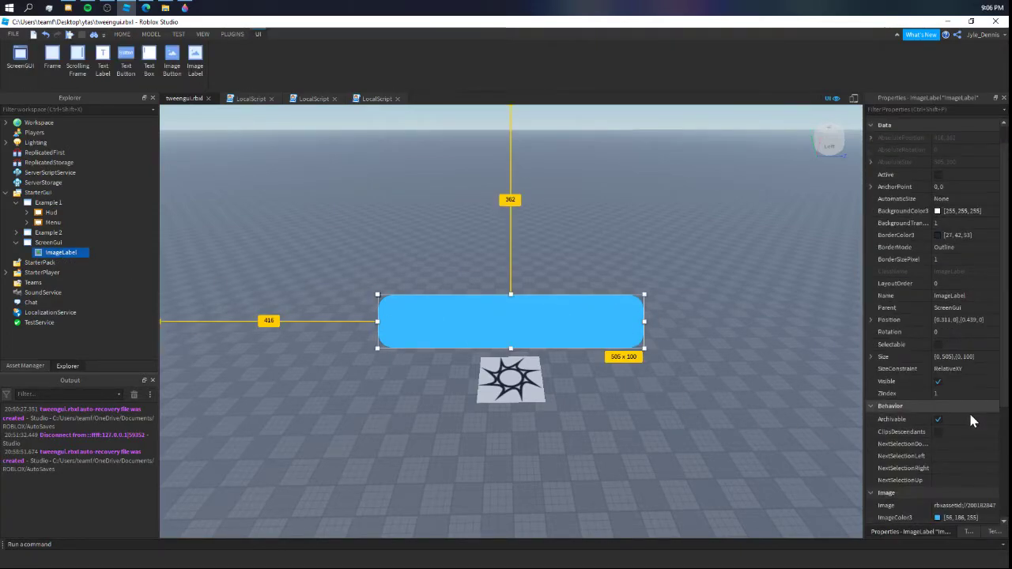
pyautogui.scroll(-4, 957, 443)
pyautogui.click(953, 458)
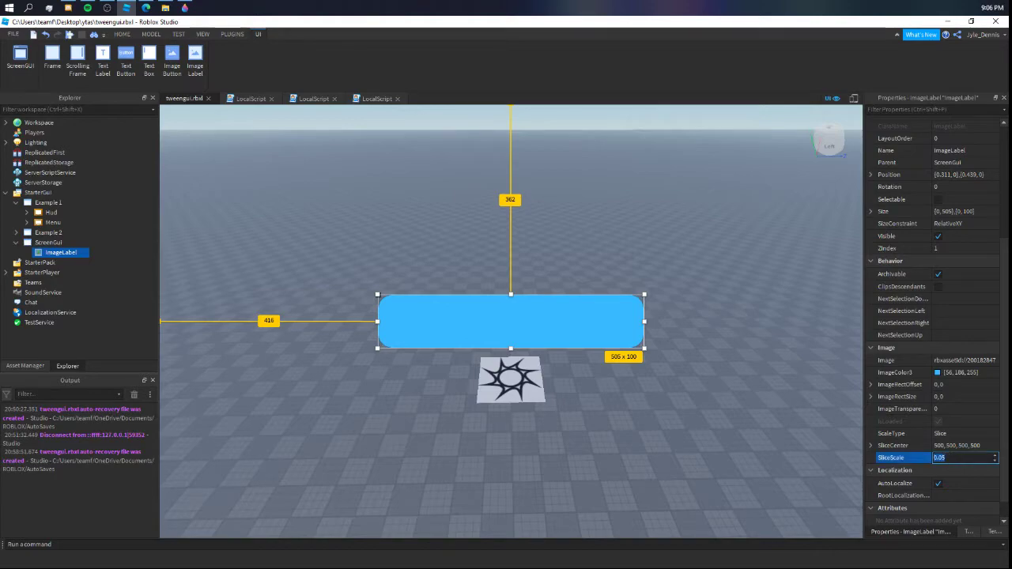
pyautogui.write('0')
pyautogui.press('Return')
pyautogui.click(953, 460)
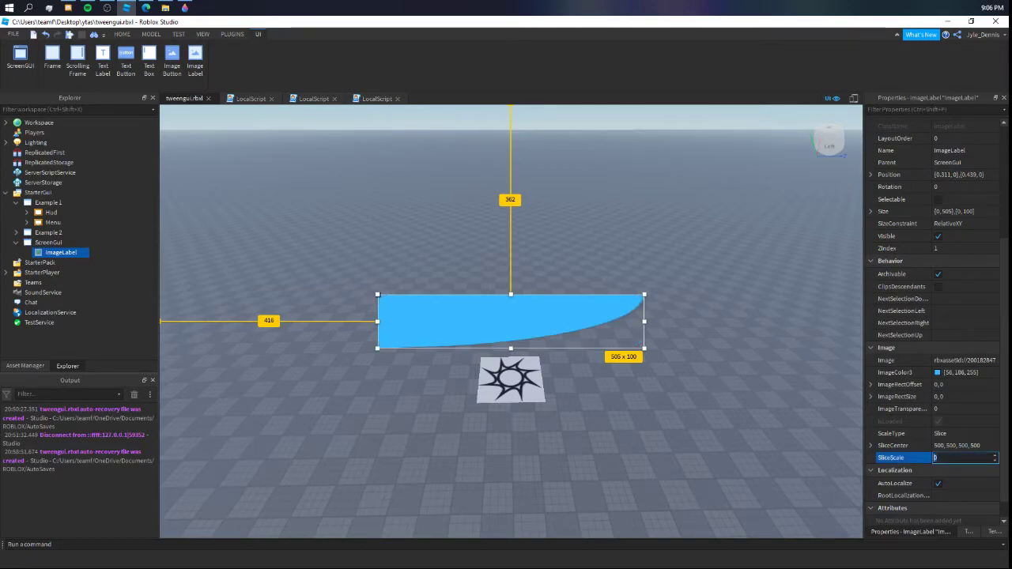
pyautogui.write('0.1')
pyautogui.press('Return')
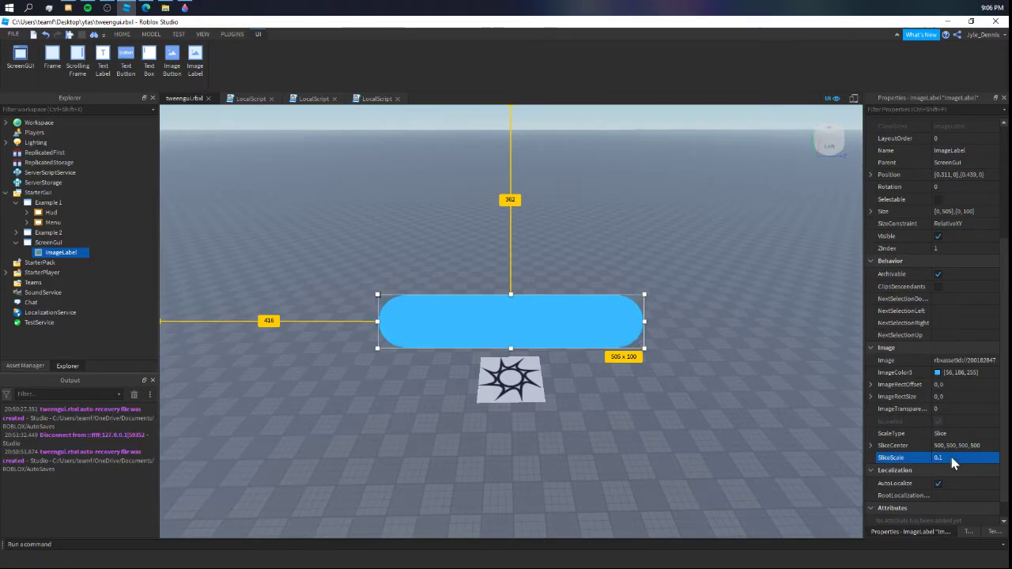
# Step: Try slice scale values of 0.2 and 0.01 on the image label, and deselect it to view its corners
pyautogui.click(952, 459)
pyautogui.write('0.2')
pyautogui.press('Return')
pyautogui.click(952, 459)
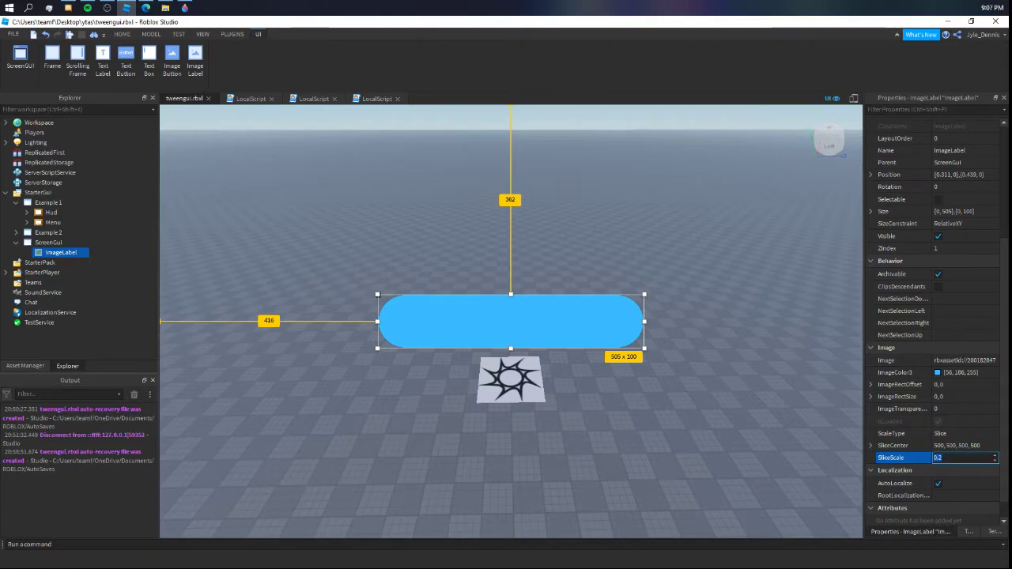
pyautogui.press('Return')
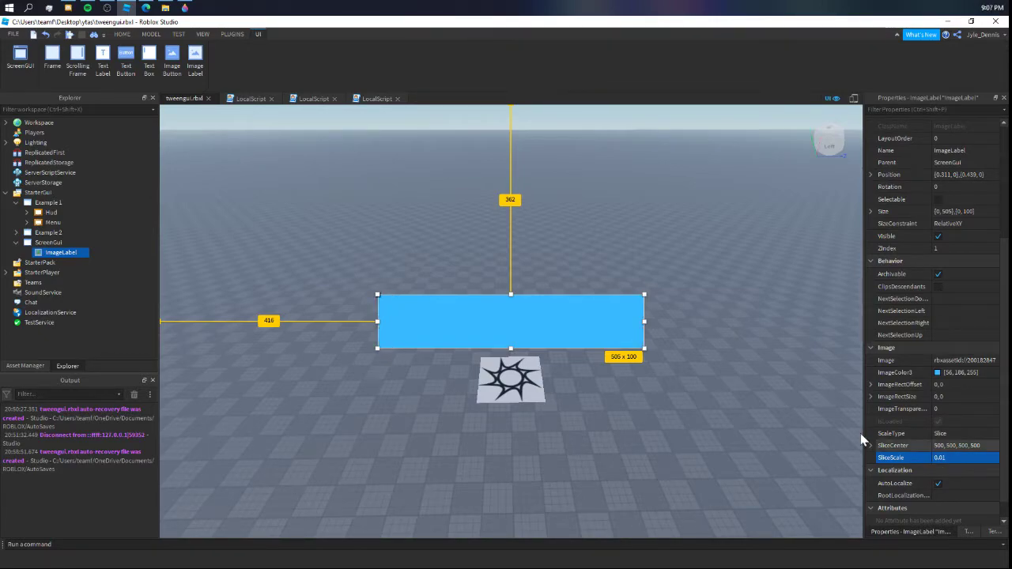
pyautogui.click(648, 382)
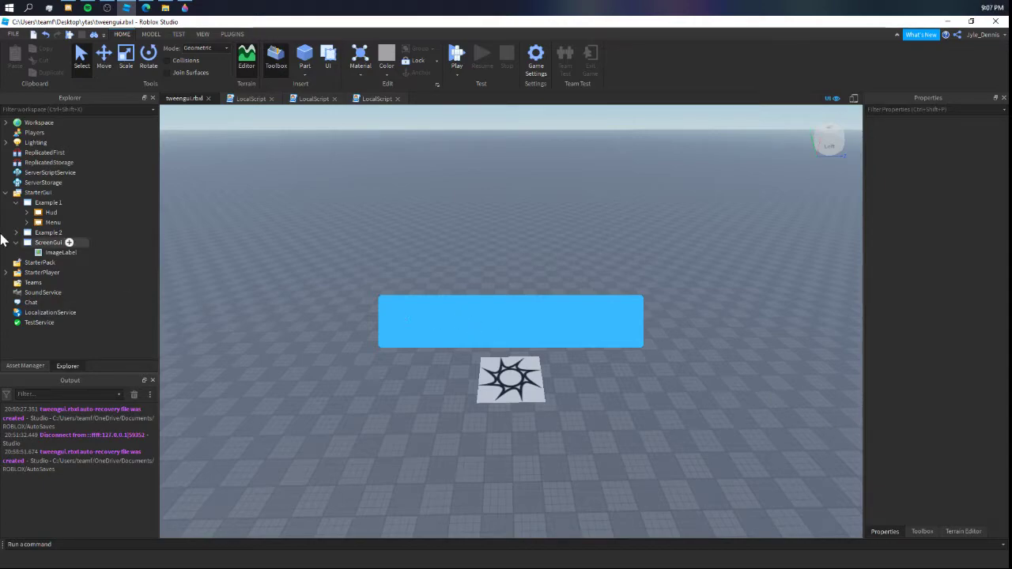
# Step: Reselect the image label and try a slice scale of 0.03
pyautogui.click(61, 252)
pyautogui.click(956, 482)
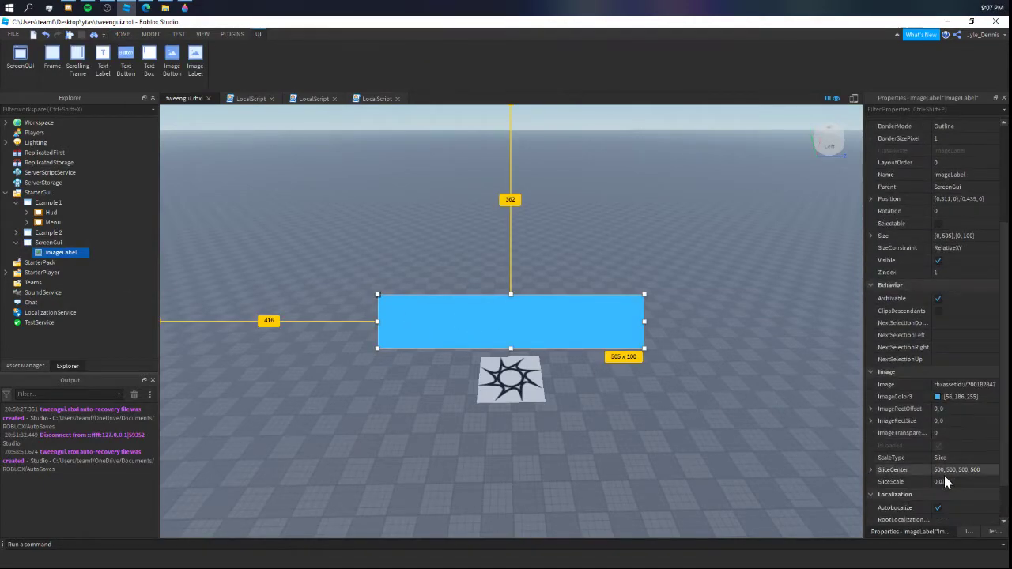
pyautogui.write('0.03')
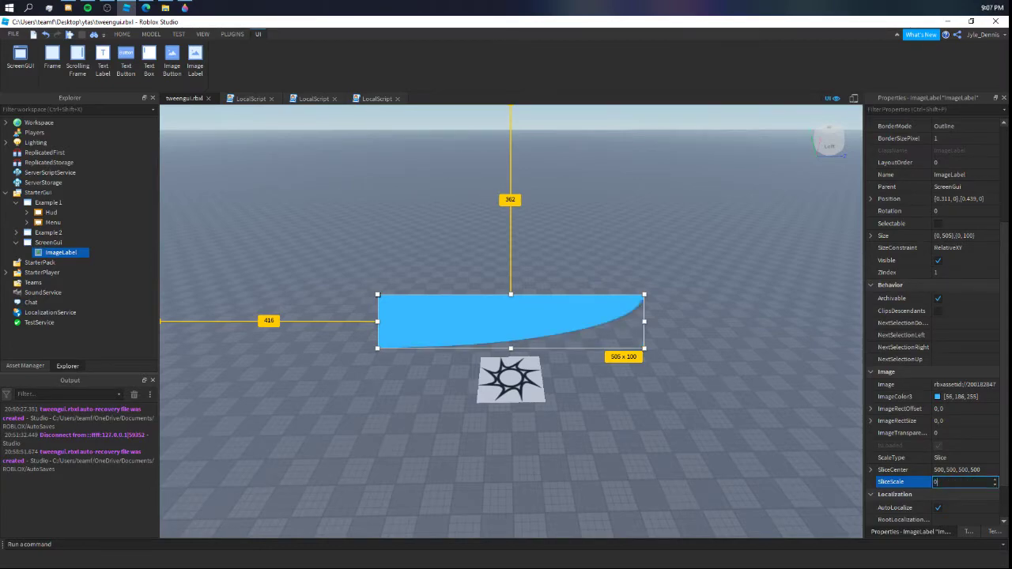
pyautogui.press('Return')
# Step: Replace the image label's slice scale with 0.05
pyautogui.click(945, 483)
pyautogui.click(937, 482)
pyautogui.hotkey('ctrl', 'a')
pyautogui.press('BackSpace')
pyautogui.write('0')
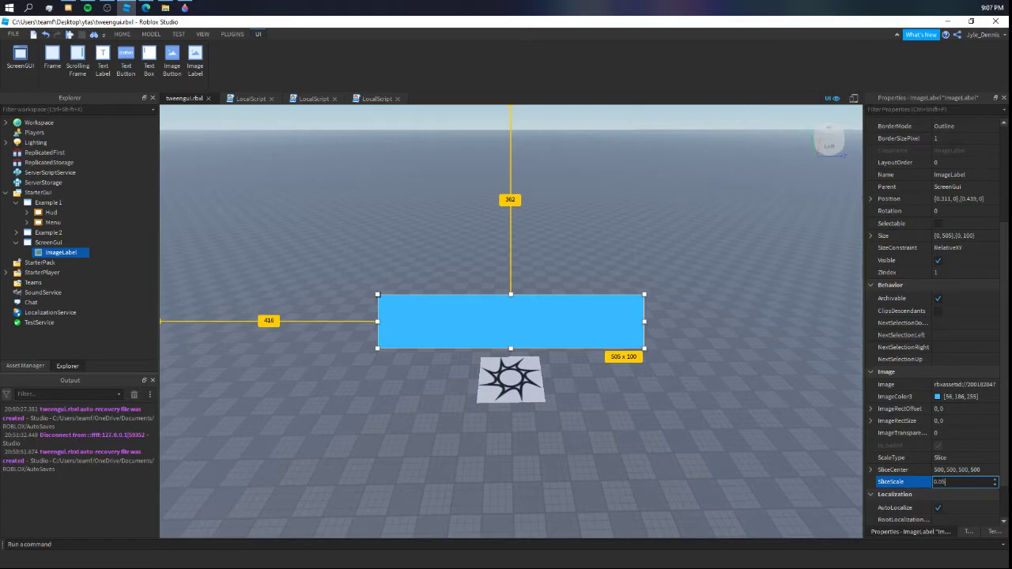